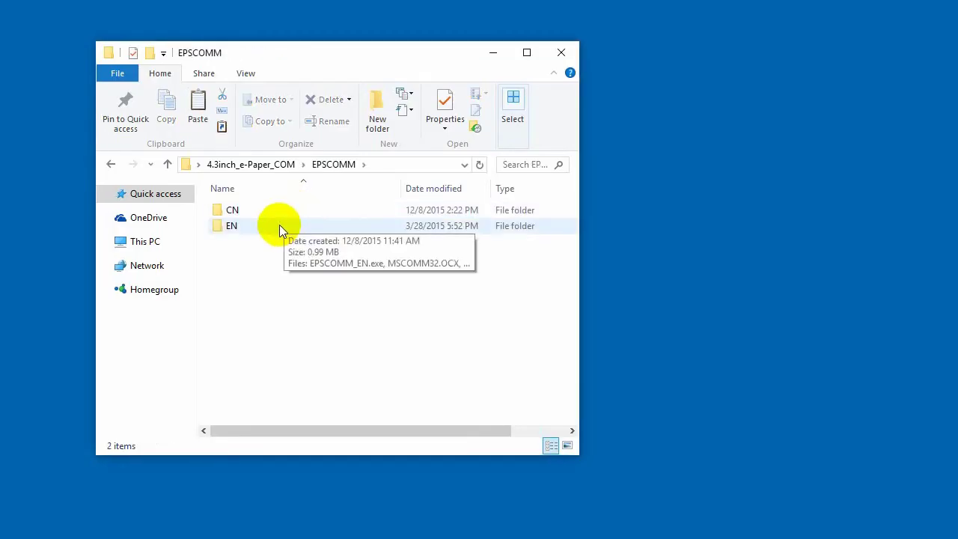
Try to register the control by running "register the control first.bat" from the EN folder, and dismiss the resulting dialog
double_click(279, 227)
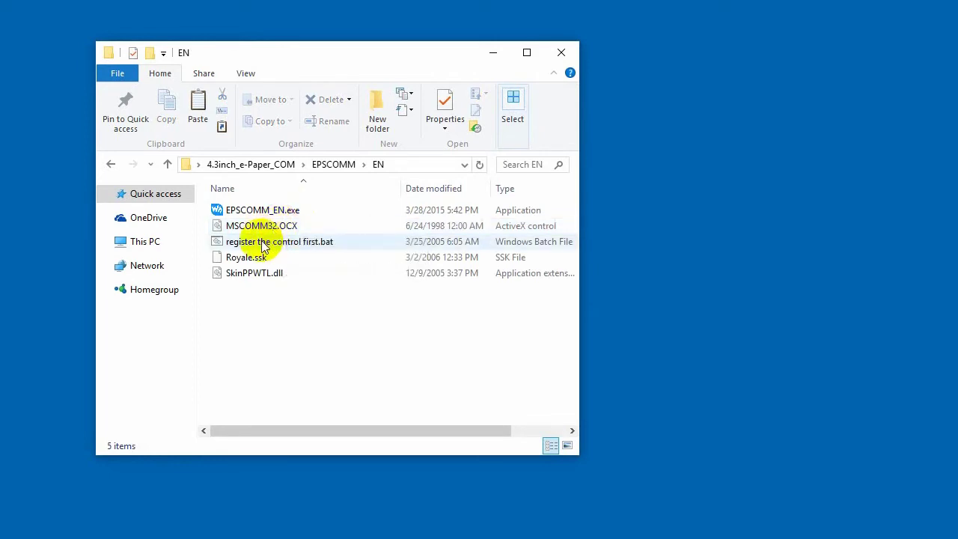
double_click(267, 243)
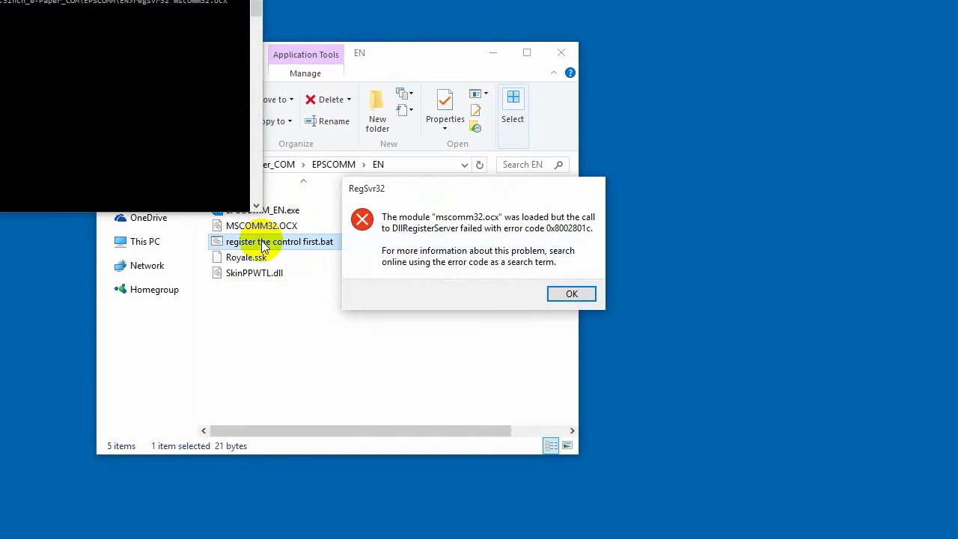
left_click(584, 299)
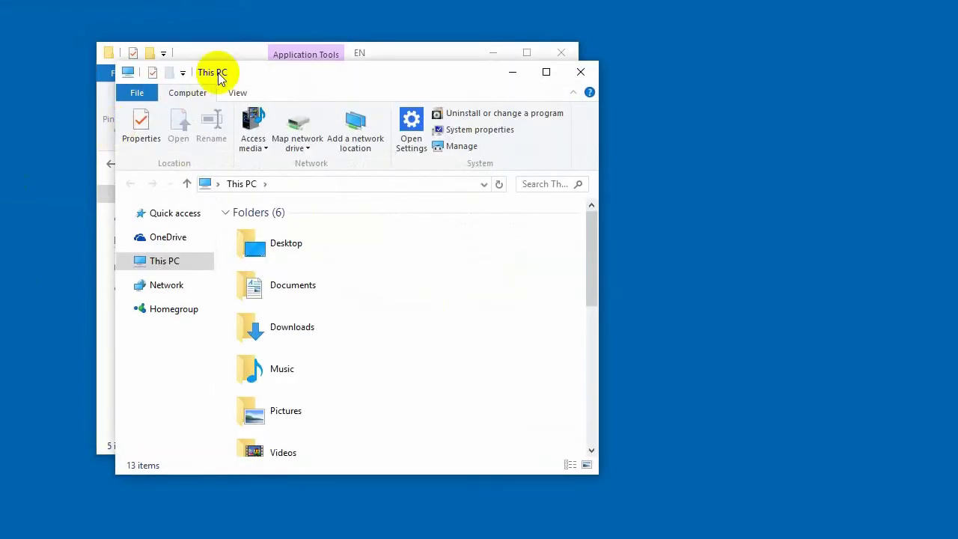
Place the This PC window beside the EN folder window and copy MSCOMM32.OCX from EN
left_click_drag(234, 74, 697, 55)
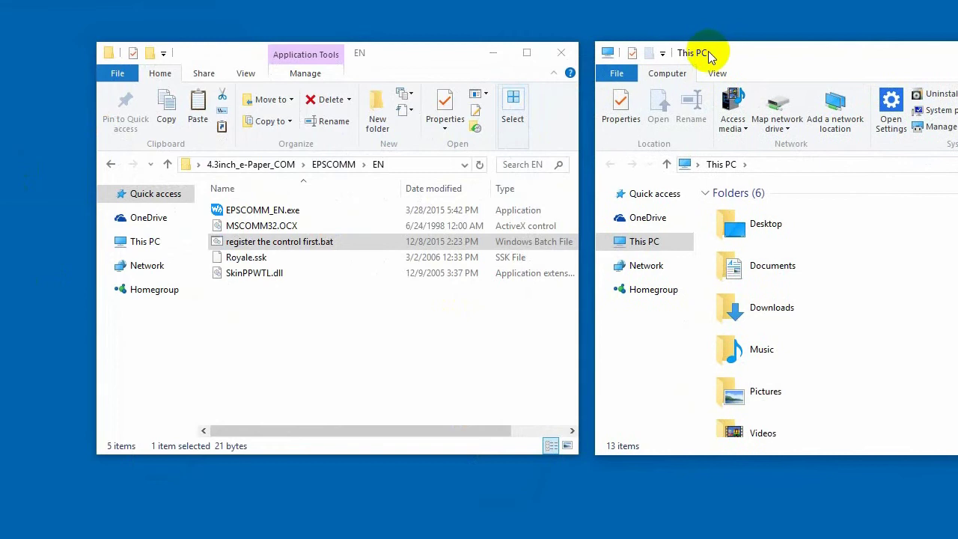
left_click(285, 225)
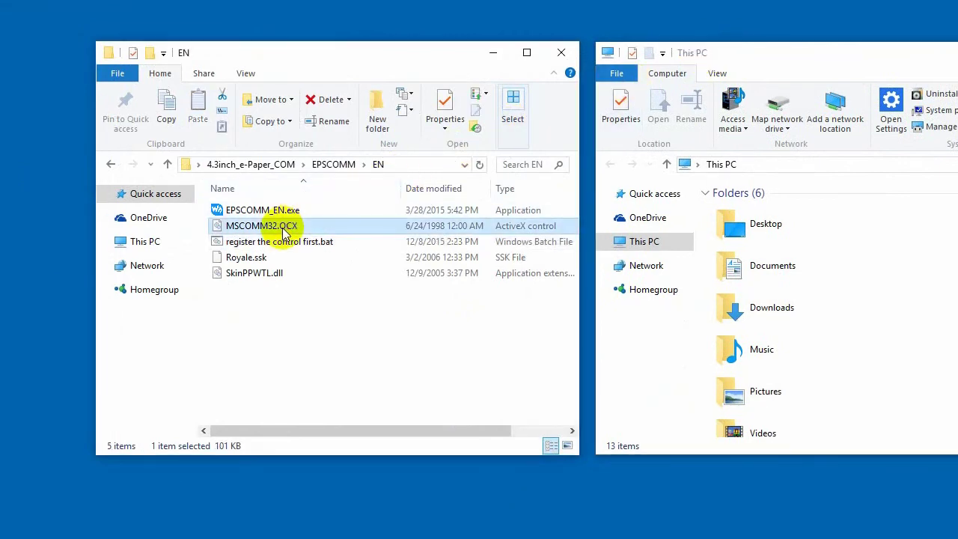
left_click(167, 120)
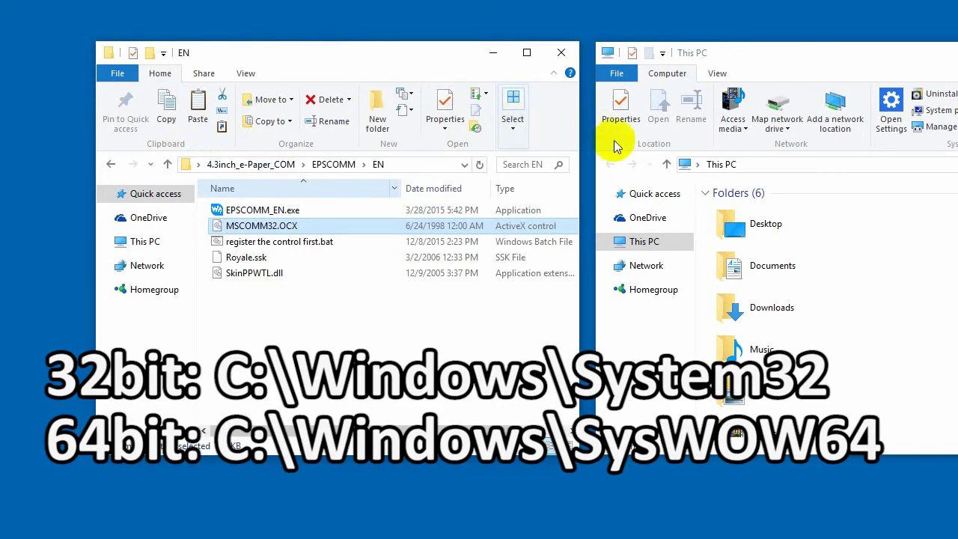
Paste the copied MSCOMM32.OCX into C:\Windows\SysWOW64, granting administrator permission
left_click(606, 244)
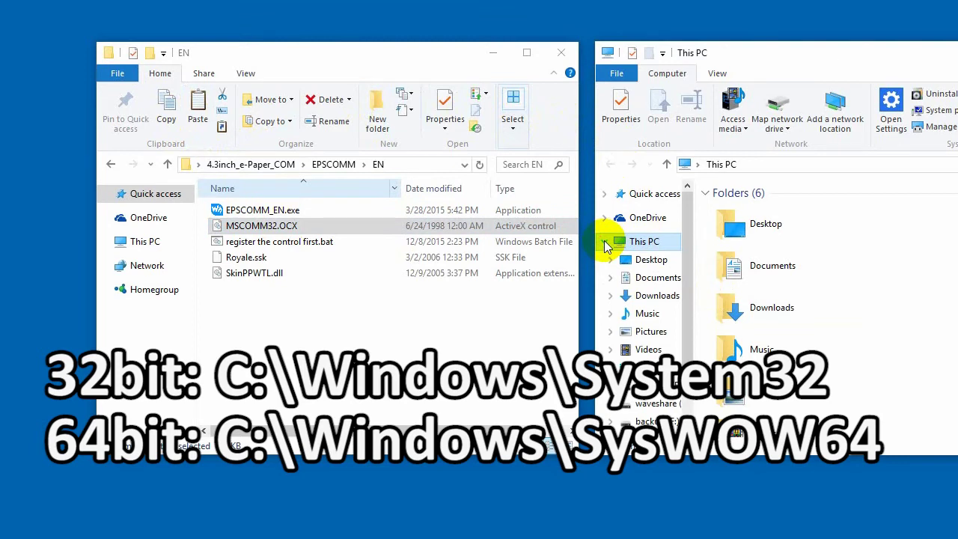
left_click(648, 366)
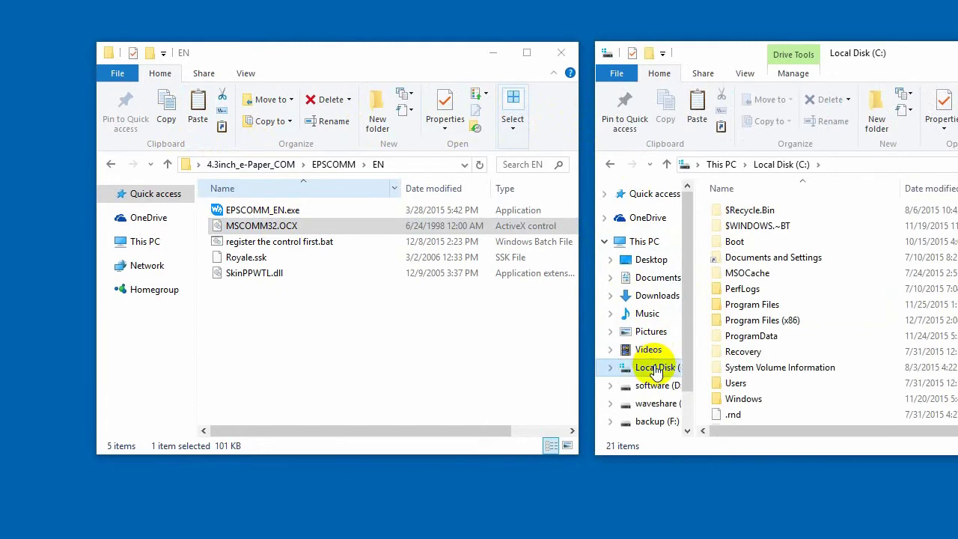
double_click(725, 399)
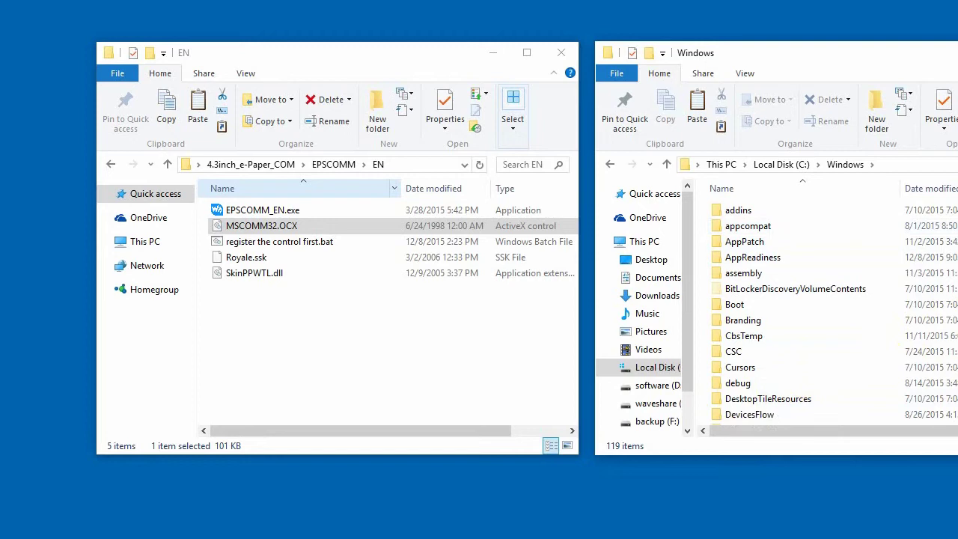
scroll(831, 310, "down", 18)
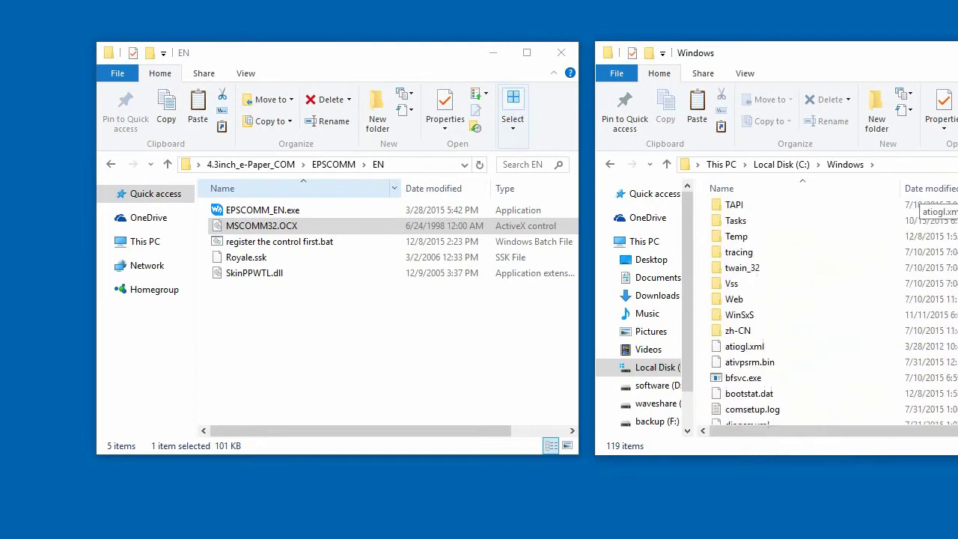
scroll(950, 314, "up", 2)
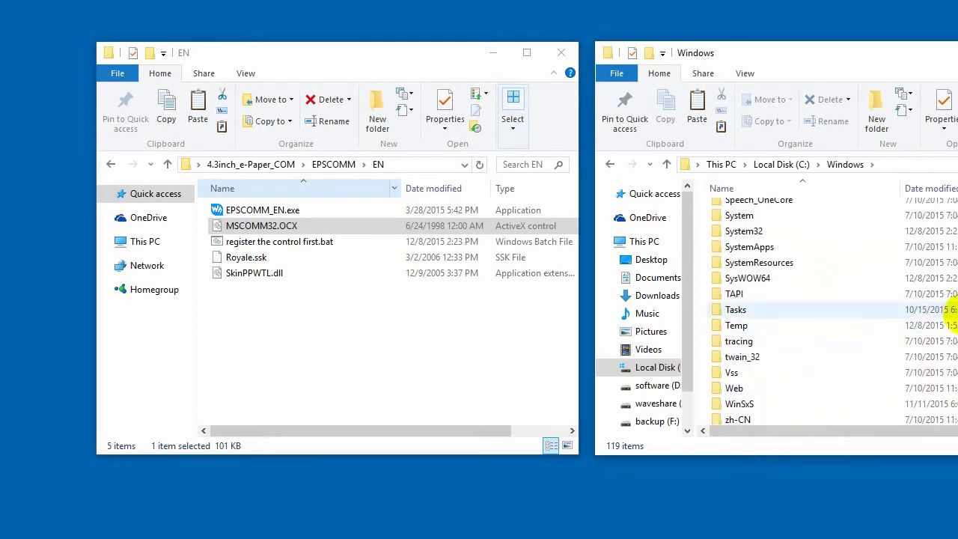
double_click(800, 280)
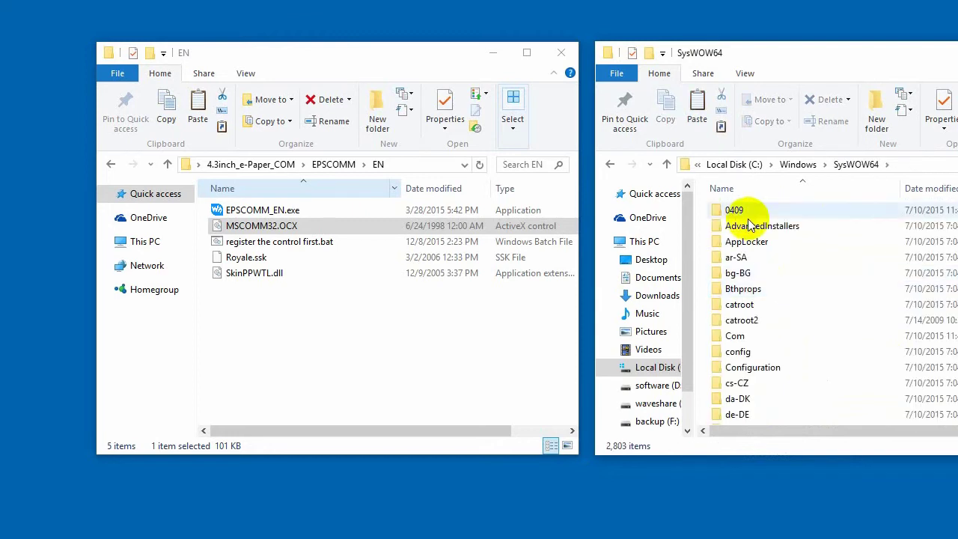
left_click(696, 109)
left_click(441, 180)
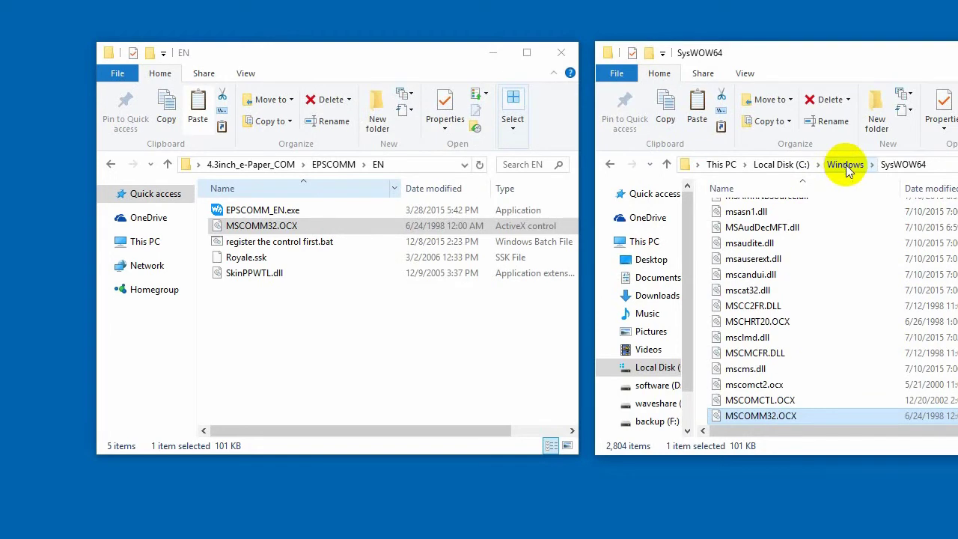
Paste MSCOMM32.OCX into C:\Windows\System32 as well, granting administrator permission
left_click(847, 166)
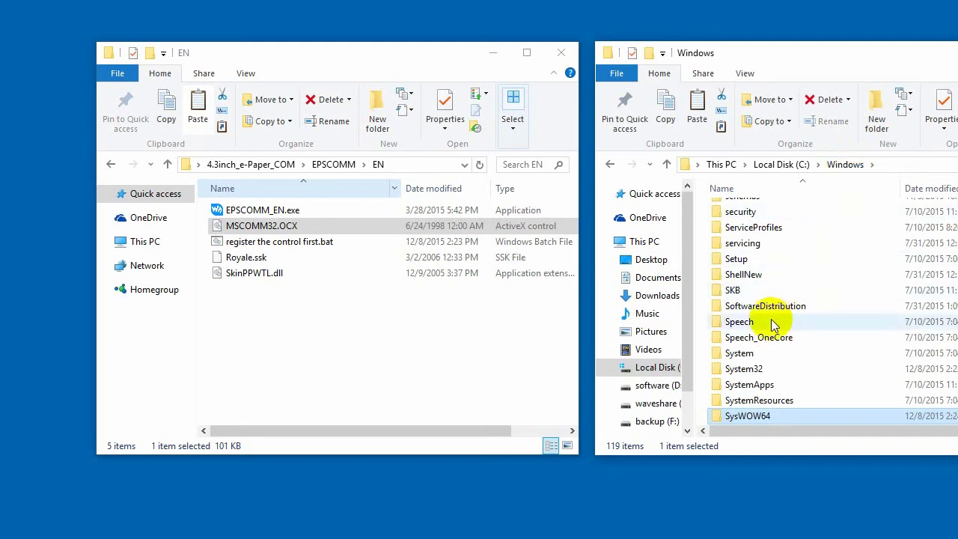
double_click(754, 371)
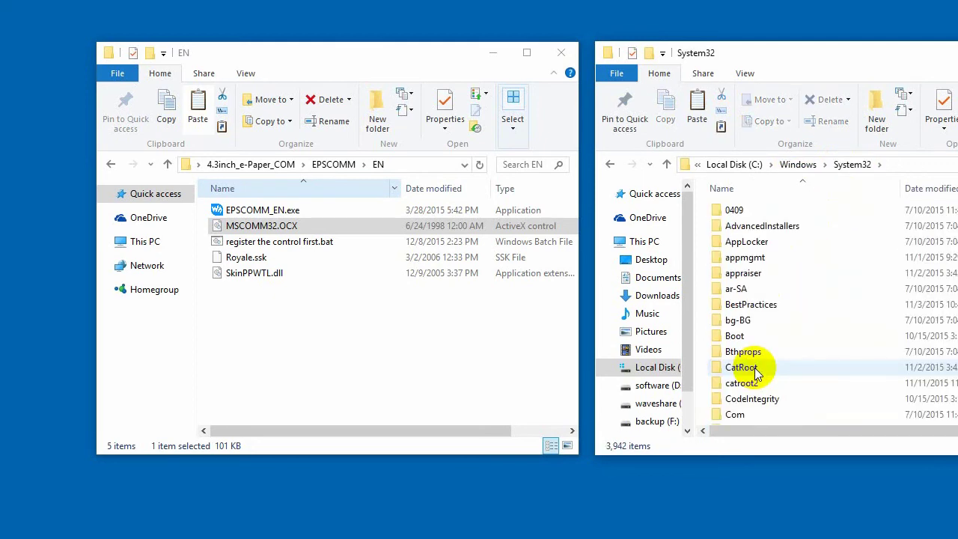
left_click(697, 116)
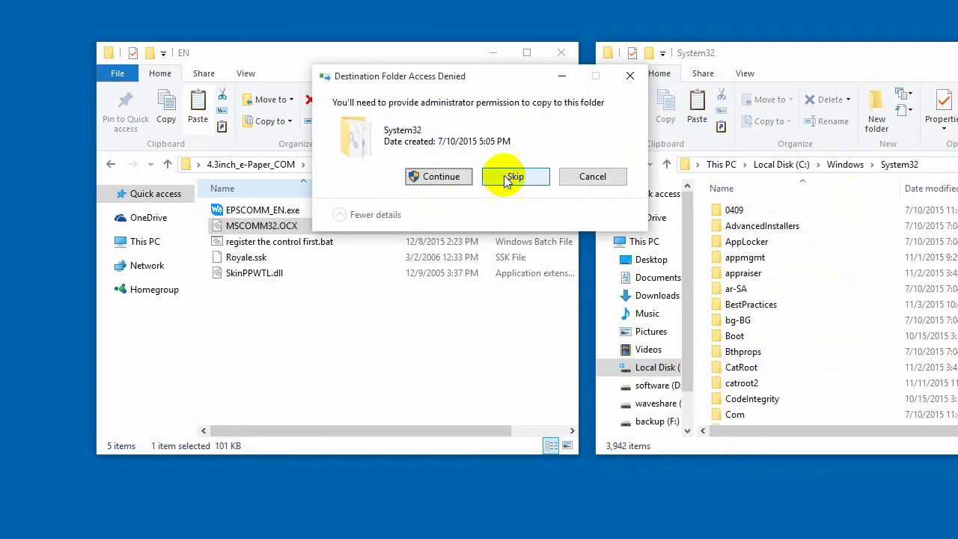
left_click(441, 176)
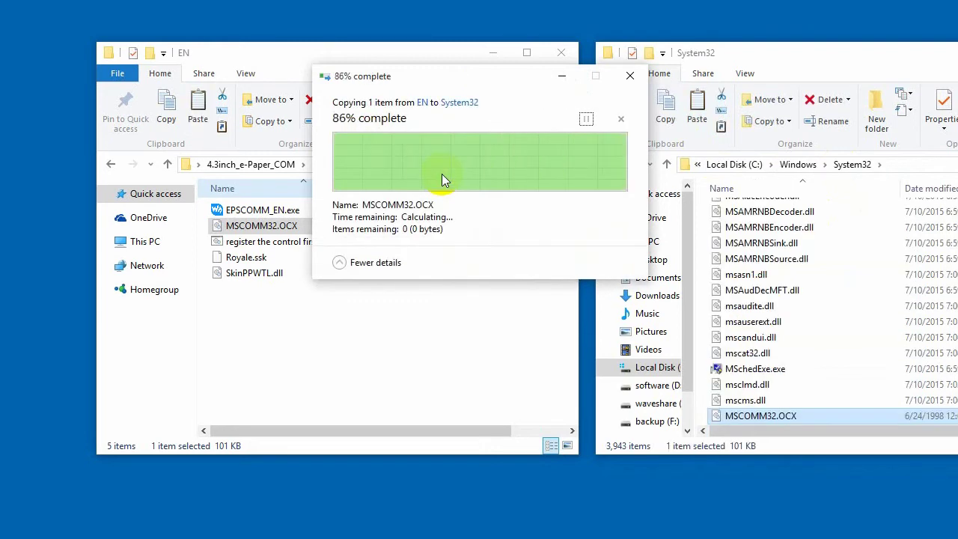
Launch EPSCOMM_EN.exe from the EN folder, accepting the SmartScreen risk and running it anyway
left_click(258, 211)
double_click(260, 212)
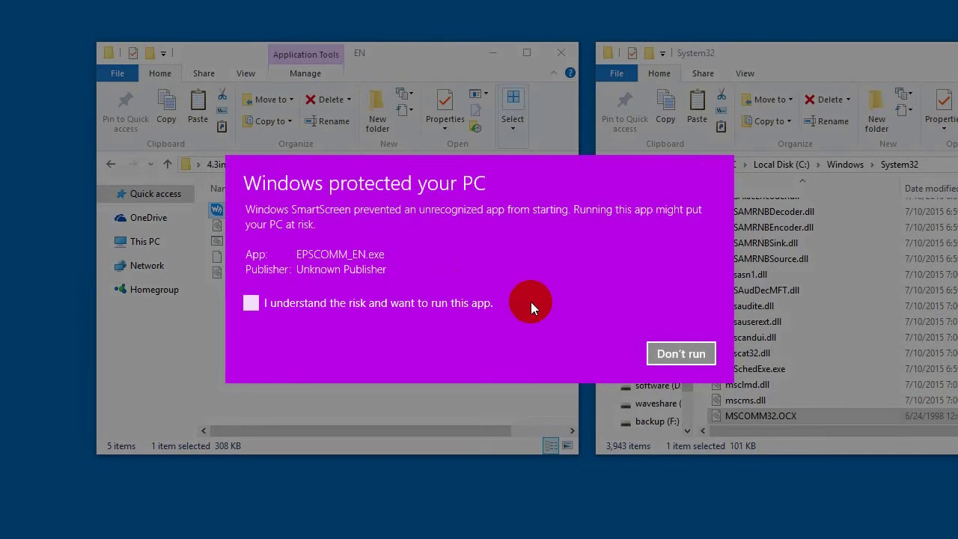
left_click(423, 305)
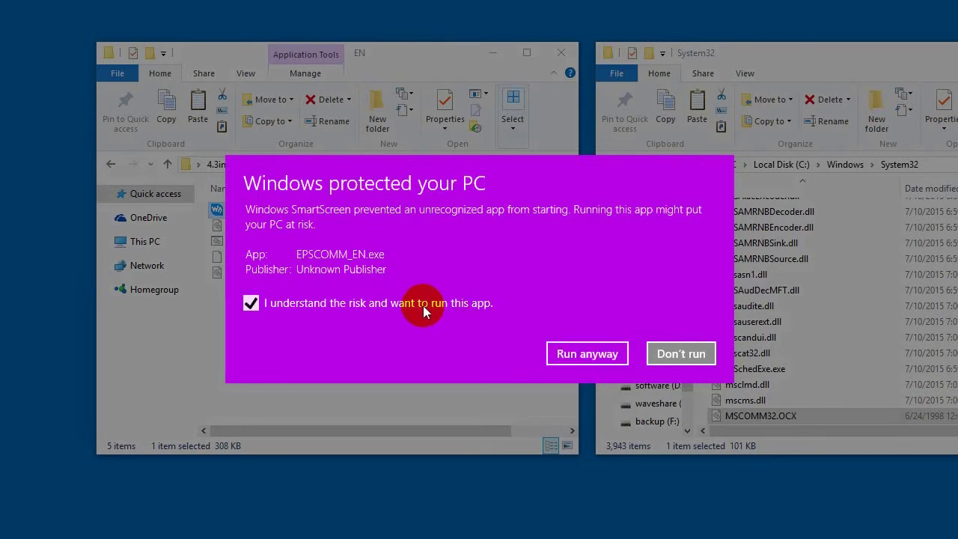
left_click(577, 351)
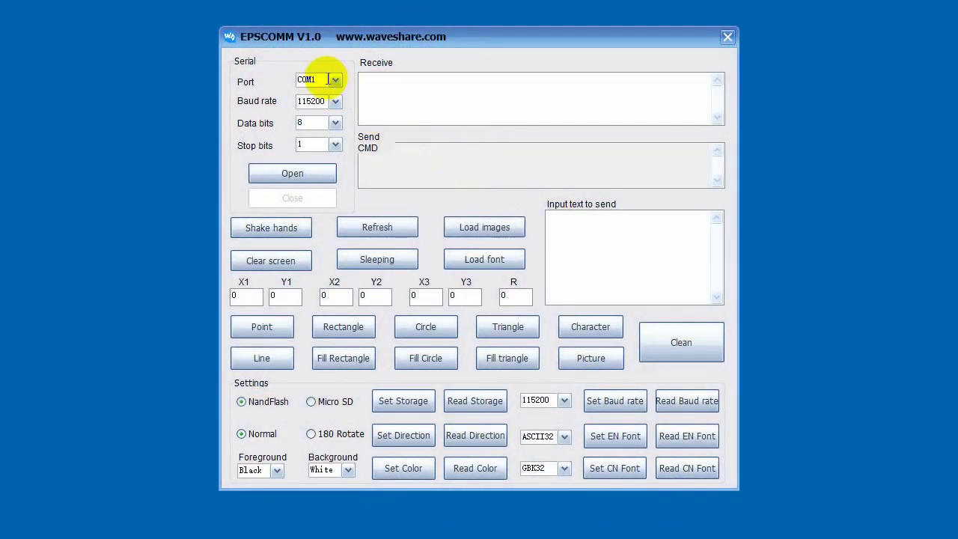
Open the serial connection on port COM3 and send the Shake hands command to the e-Paper module
left_click(334, 80)
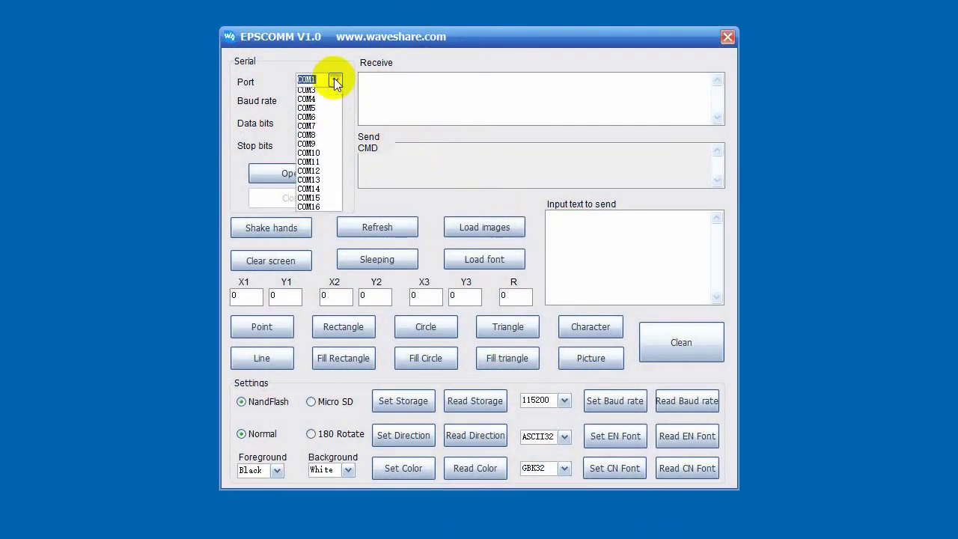
left_click(328, 112)
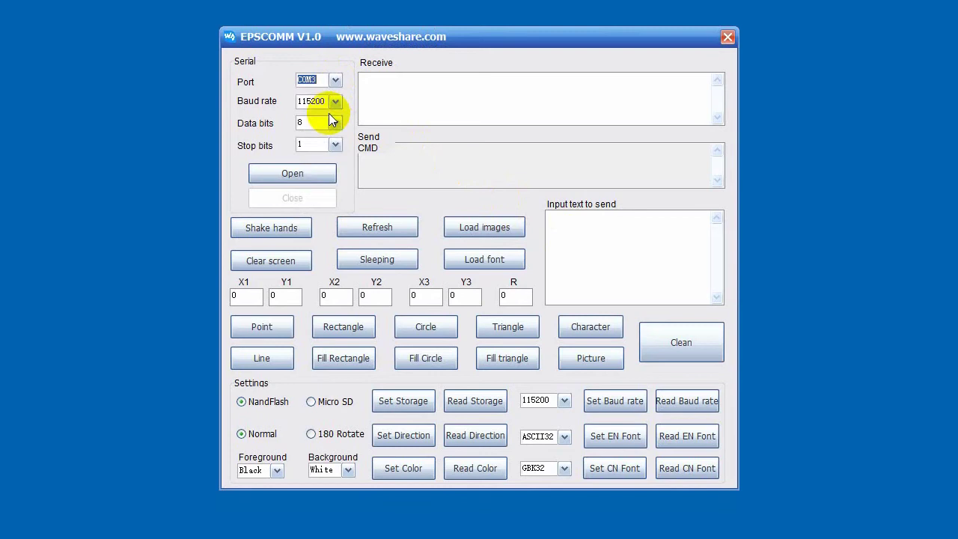
left_click(313, 175)
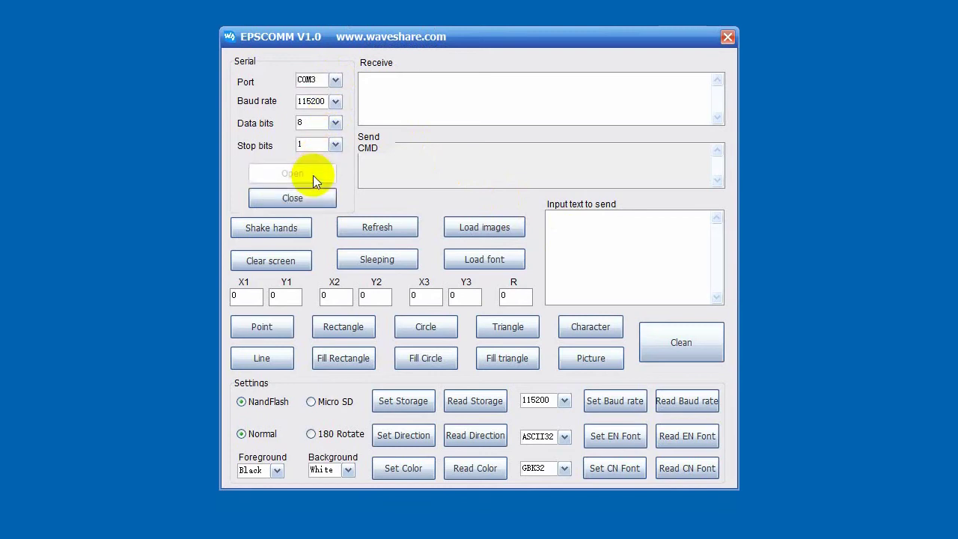
left_click(289, 226)
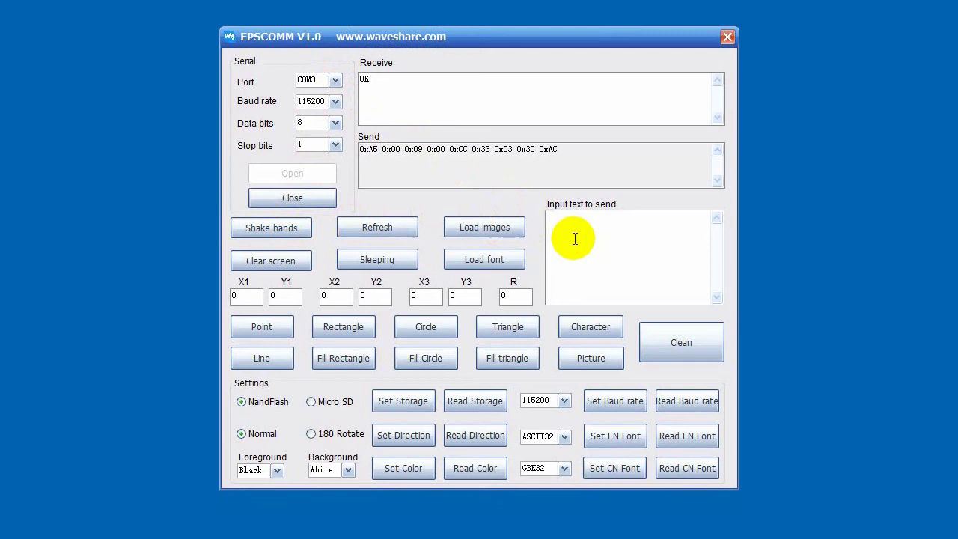
Send the text "Hello Waveshare!" as characters to the e-Paper and refresh its display
type("Hello Waveshare!")
left_click(588, 326)
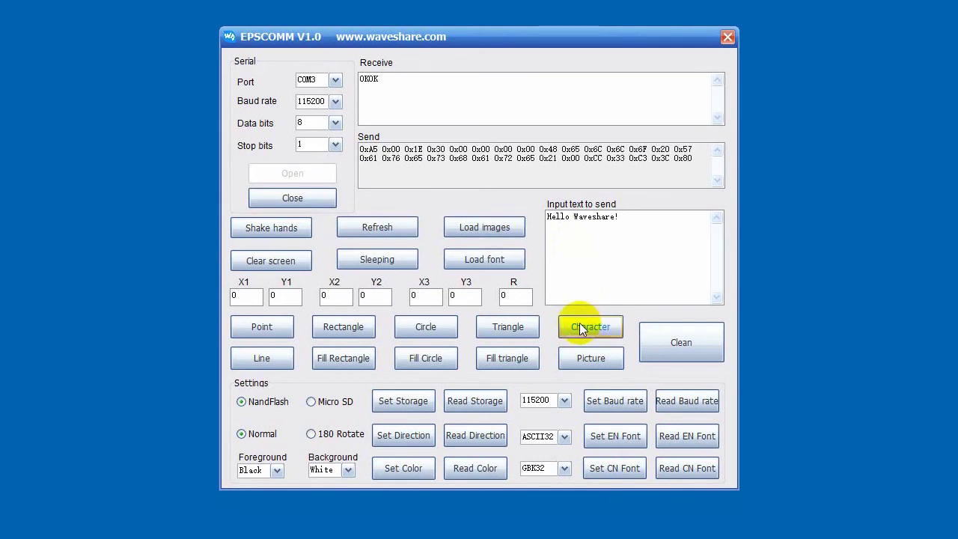
left_click(379, 226)
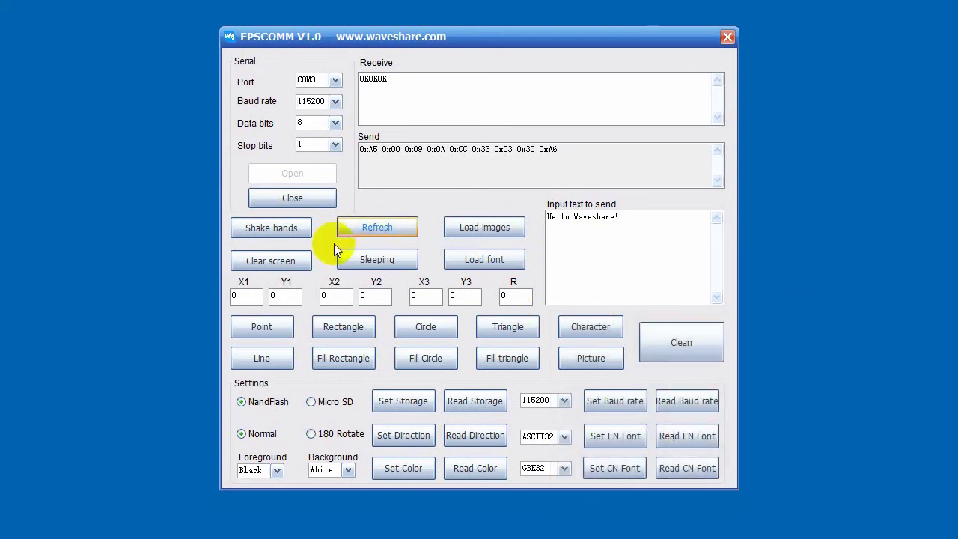
Draw an unfilled rectangle with X1 100, Y1 100, X2 300 and Y2 400 on the e-Paper and refresh its display
left_click_drag(256, 299, 229, 296)
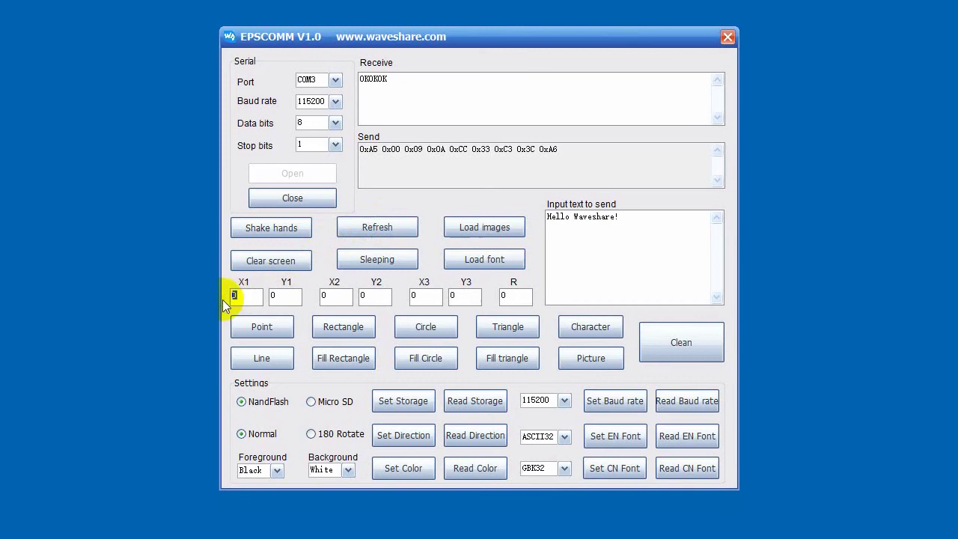
type("100")
left_click_drag(293, 296, 267, 298)
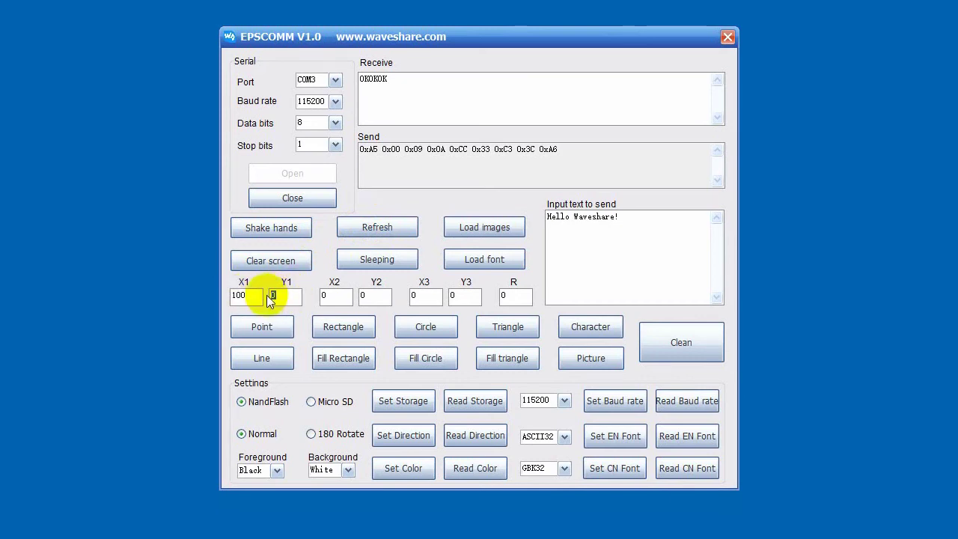
type("100")
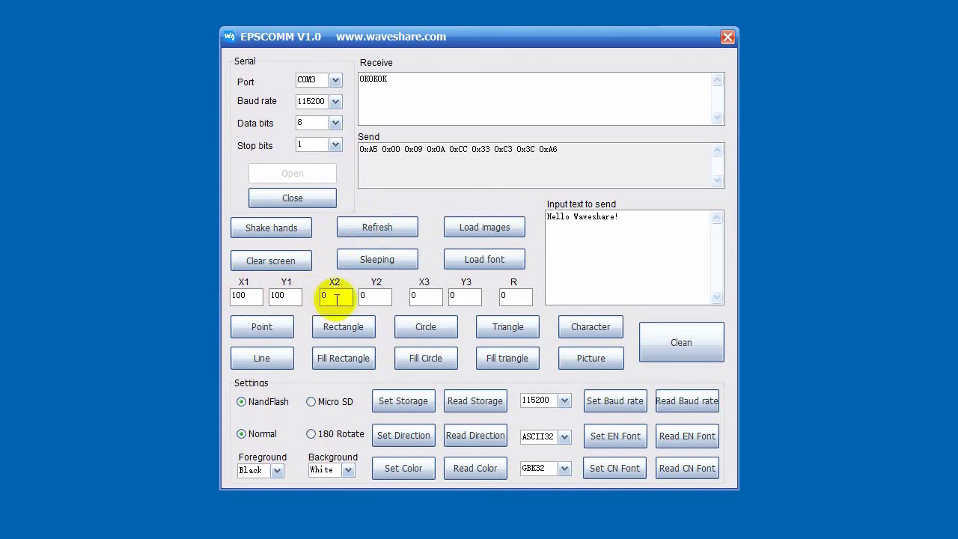
left_click_drag(332, 297, 314, 297)
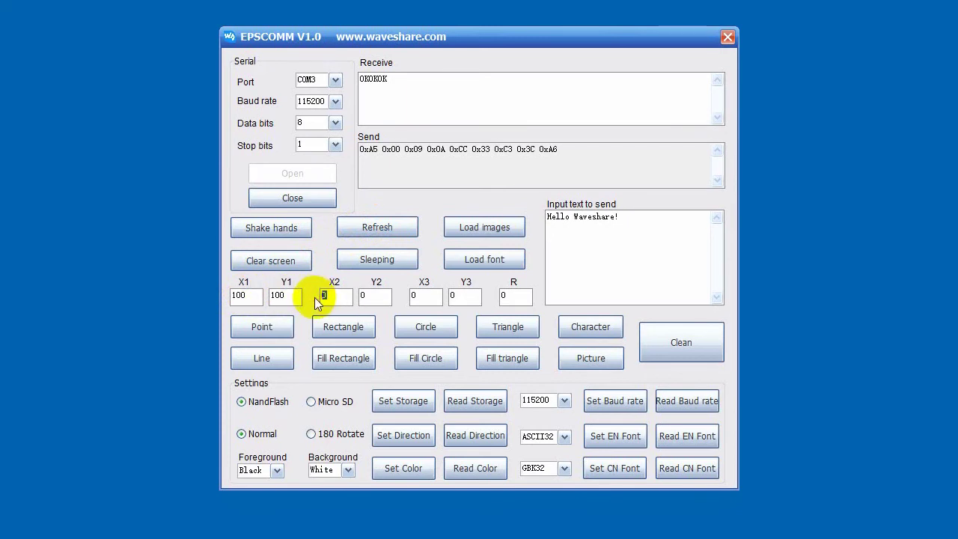
type("300")
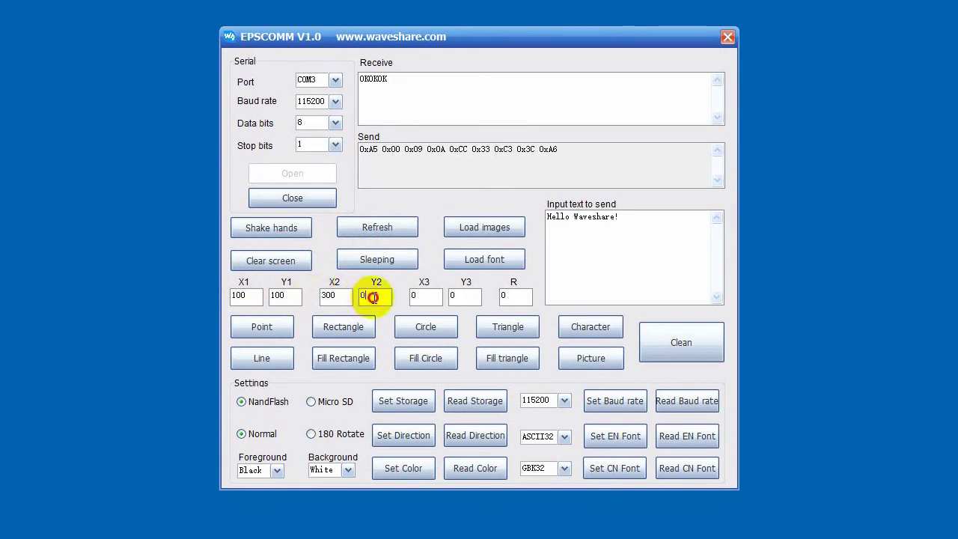
left_click_drag(373, 295, 363, 296)
type("200")
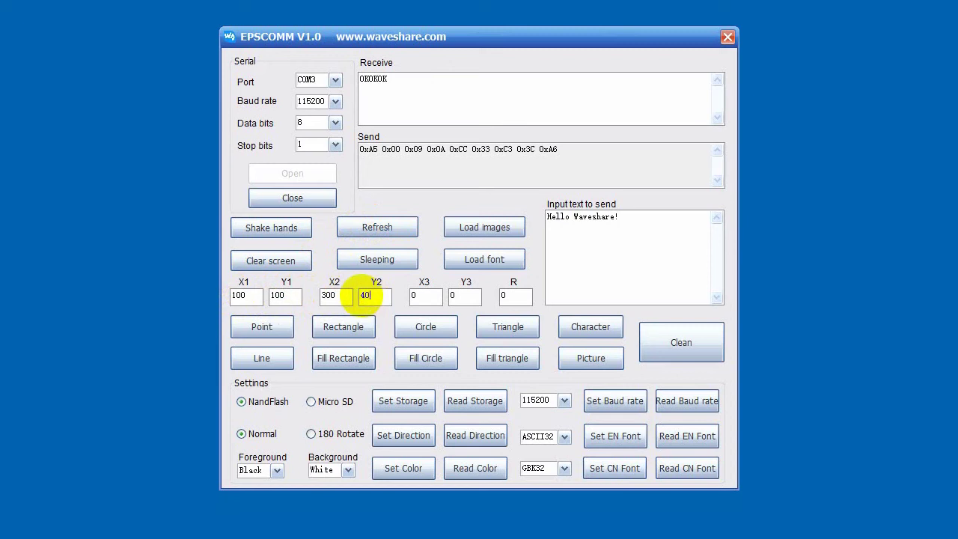
double_click(363, 297)
type("400")
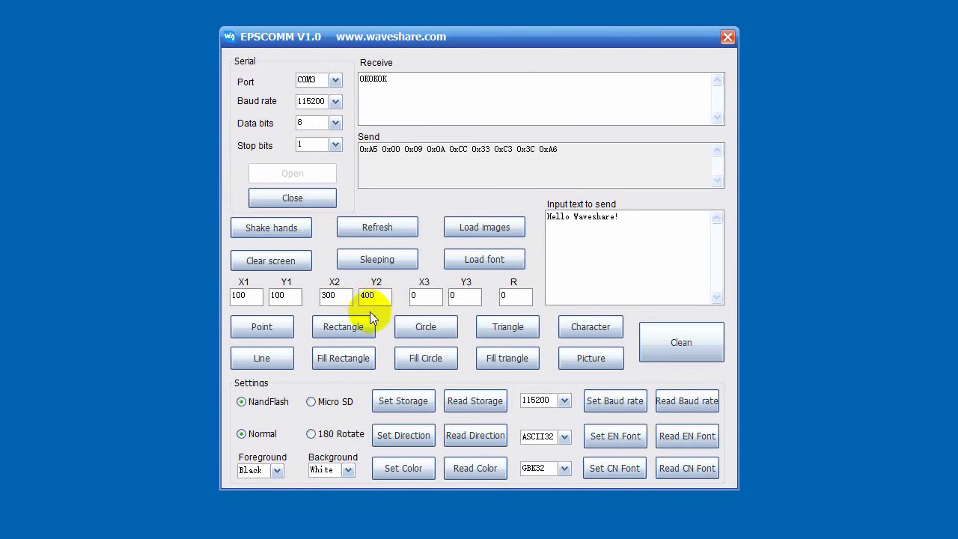
left_click(356, 327)
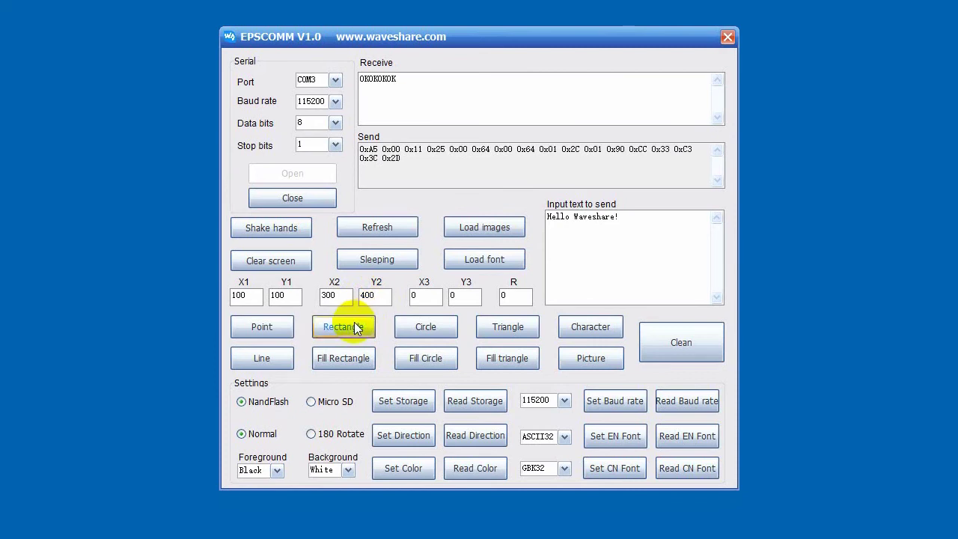
left_click(385, 227)
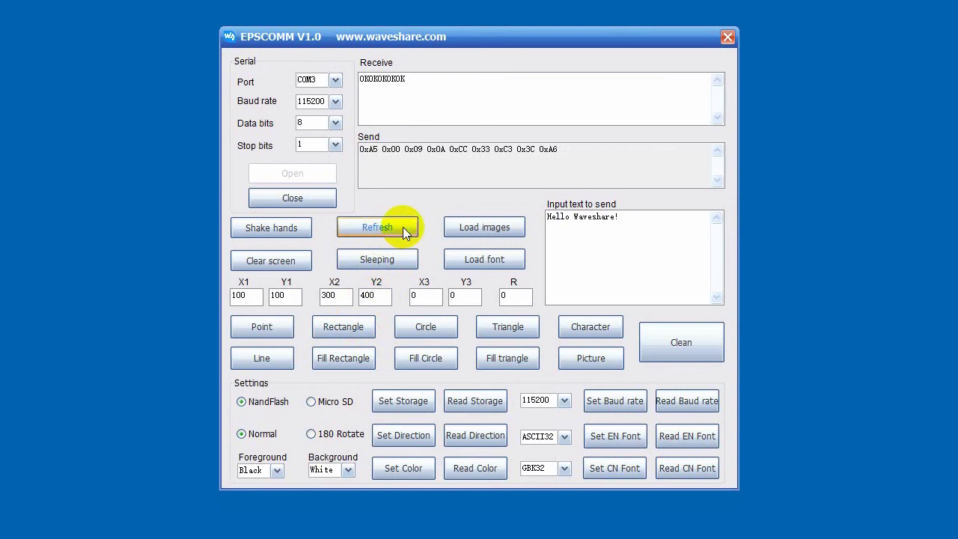
Load the images into the module's storage, send PIC7.BMP as a picture to the e-Paper and refresh its display
left_click(457, 226)
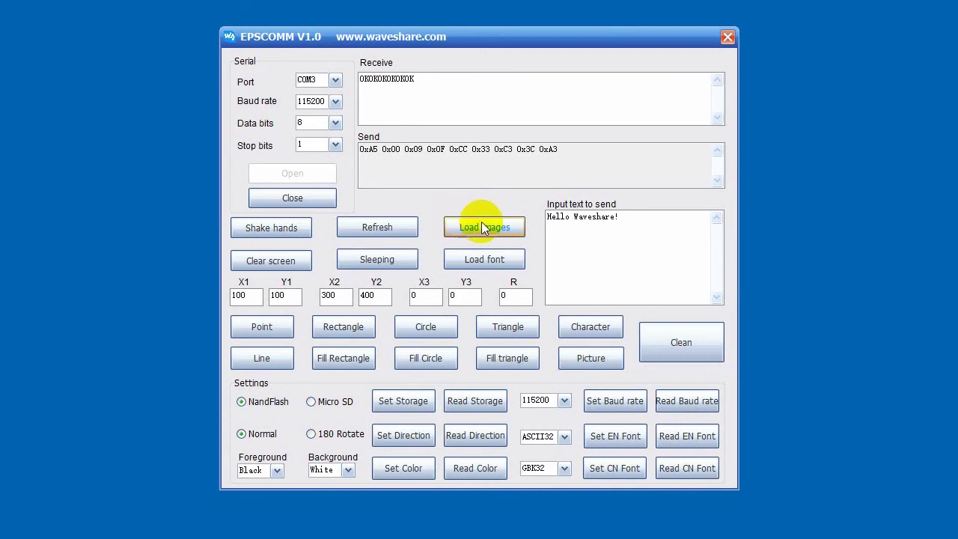
left_click_drag(642, 214, 536, 214)
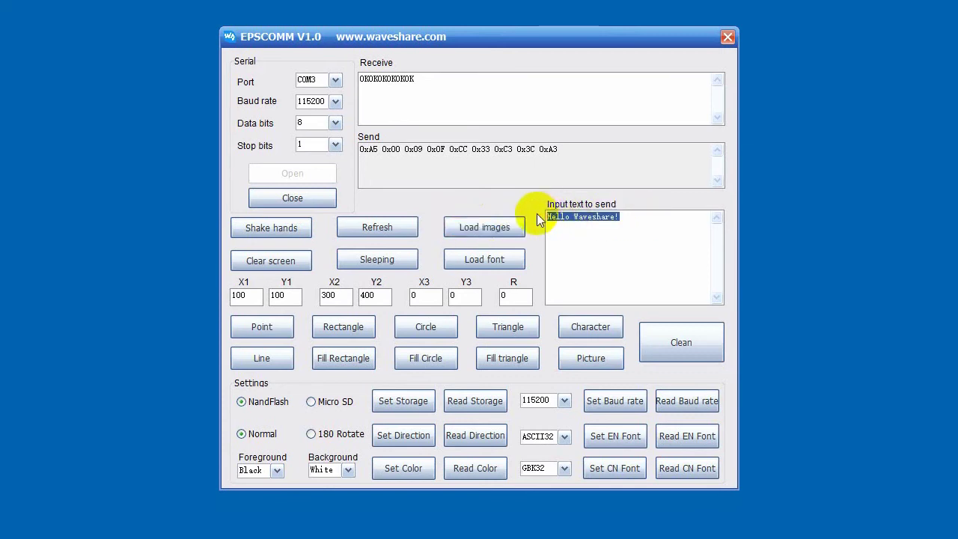
type("PIC")
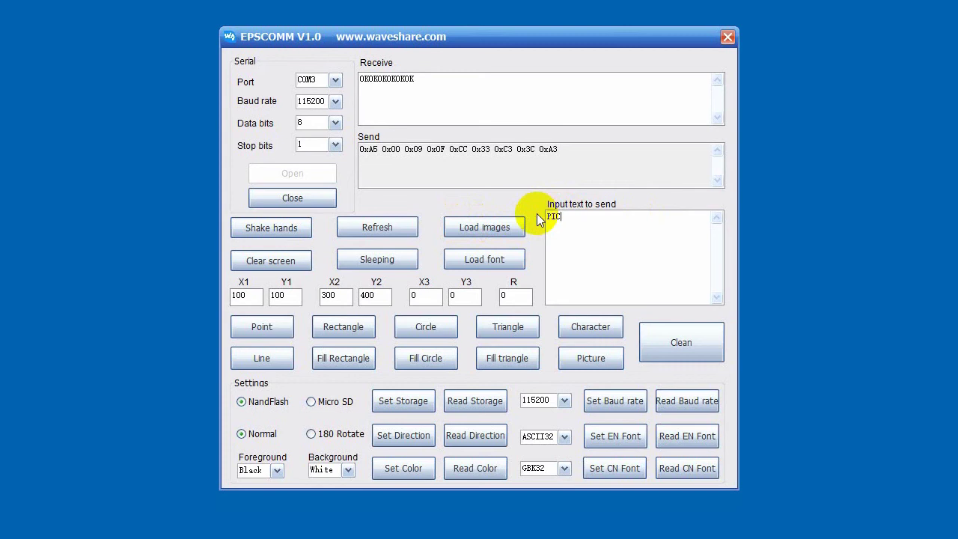
type("7.BMP")
left_click(575, 356)
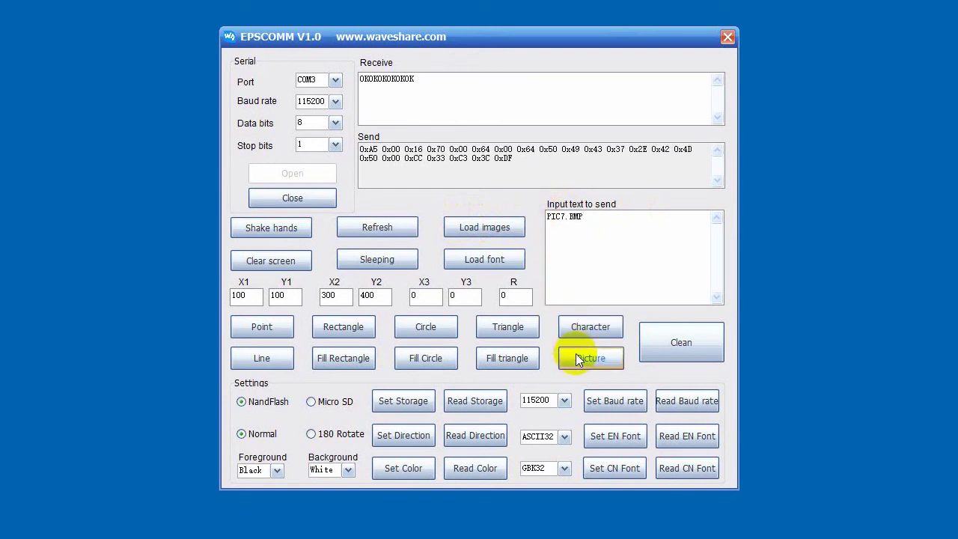
left_click(401, 230)
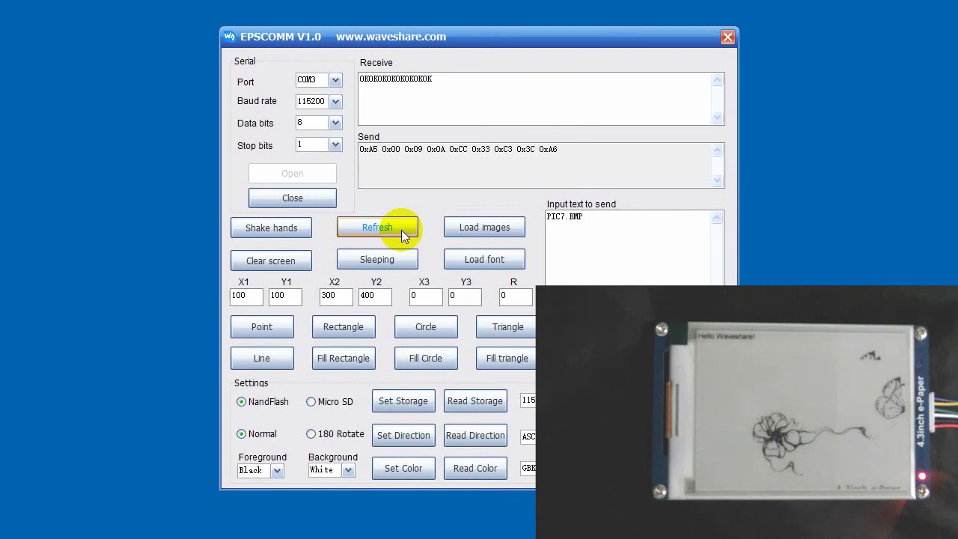
Set X1, Y1, X2 and Y2 to 0, send the PIC7.BMP picture at that origin and refresh the e-Paper
double_click(251, 295)
type("0")
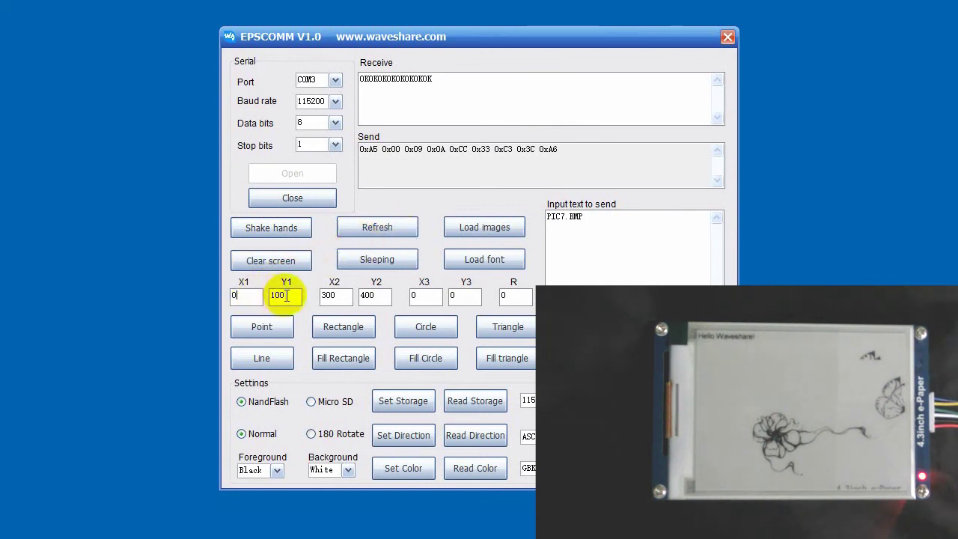
double_click(285, 296)
type("0")
left_click(341, 298)
type("0")
double_click(373, 297)
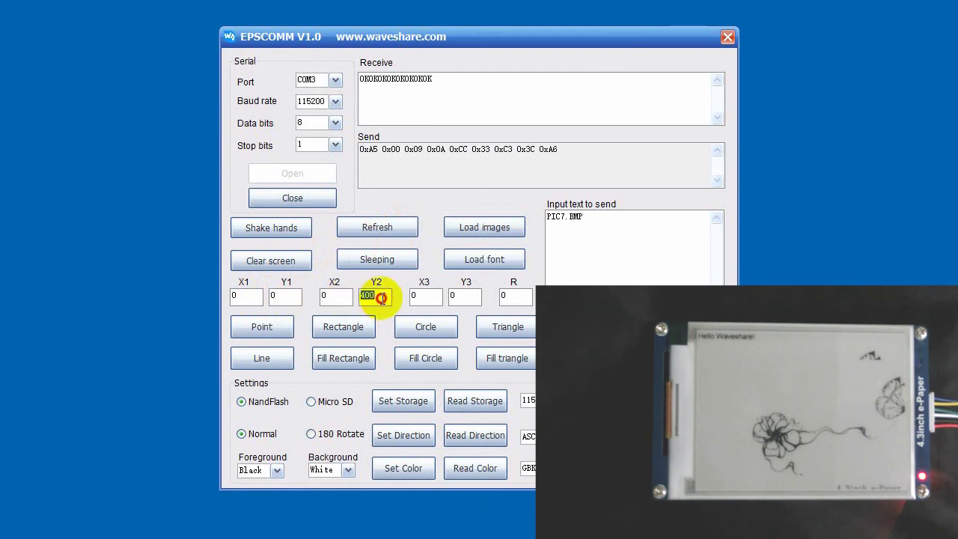
type("0")
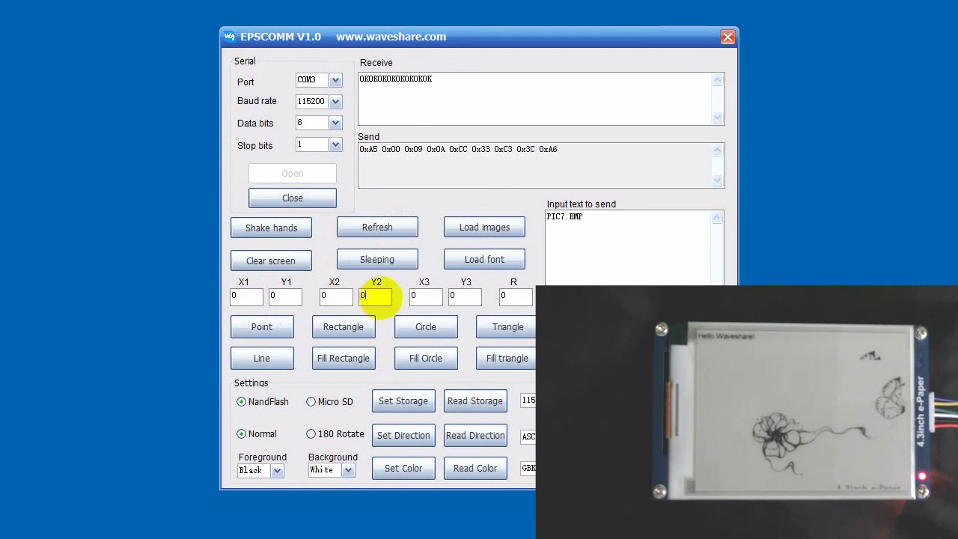
left_click(449, 327)
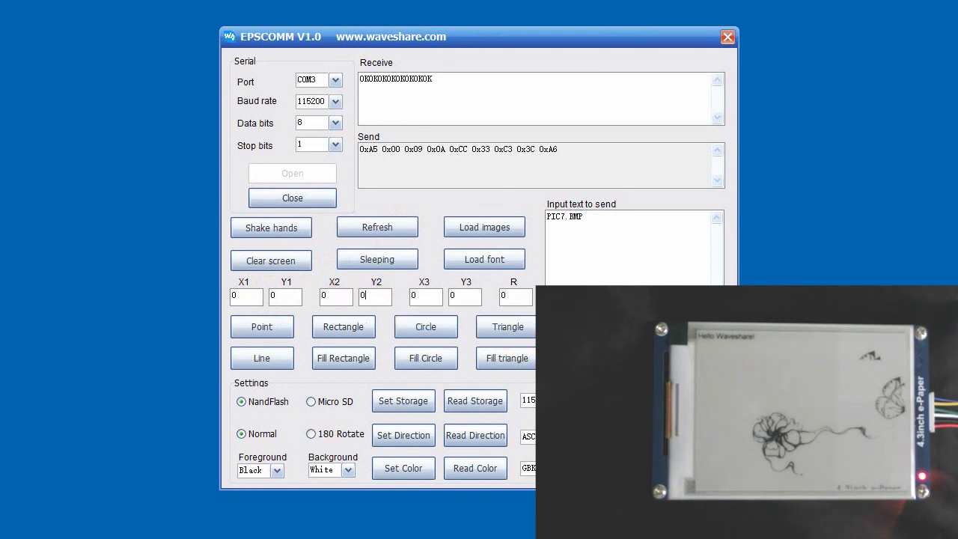
left_click(392, 227)
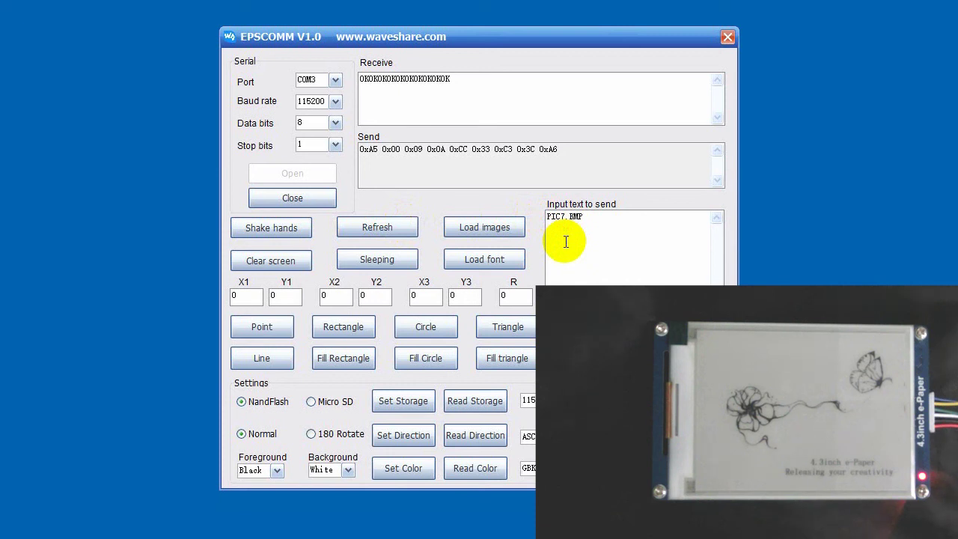
Clear the e-Paper screen, resend the PIC7.BMP picture at the 0, 0 origin and refresh the display
left_click(289, 263)
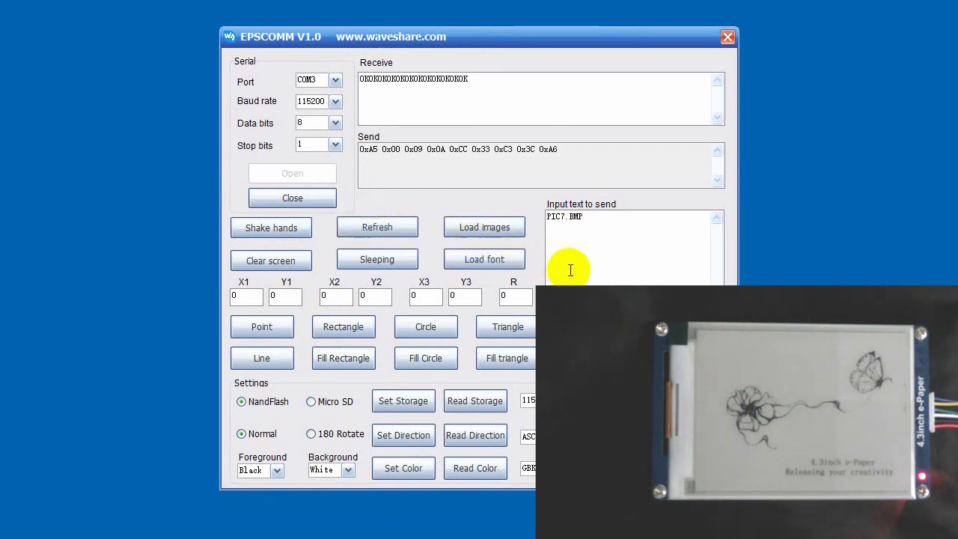
left_click(635, 326)
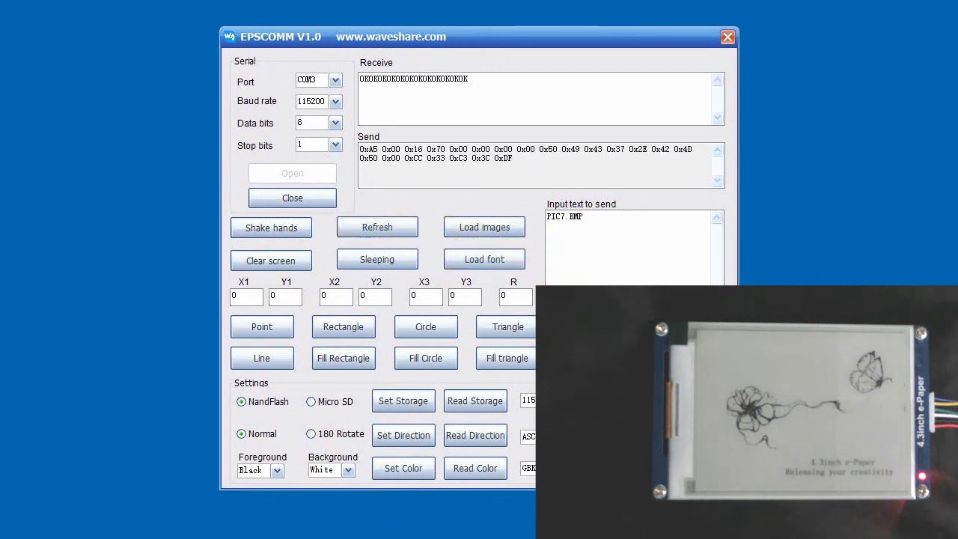
left_click(380, 228)
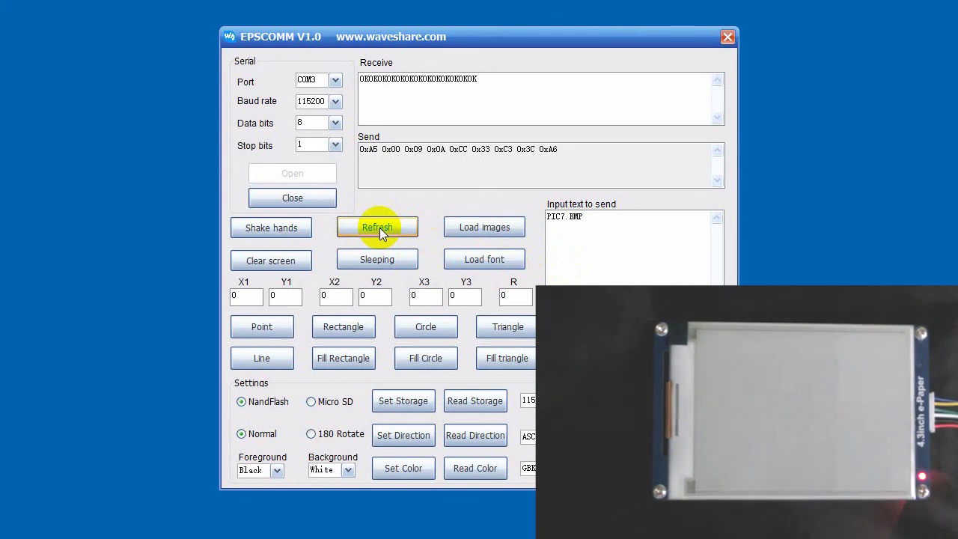